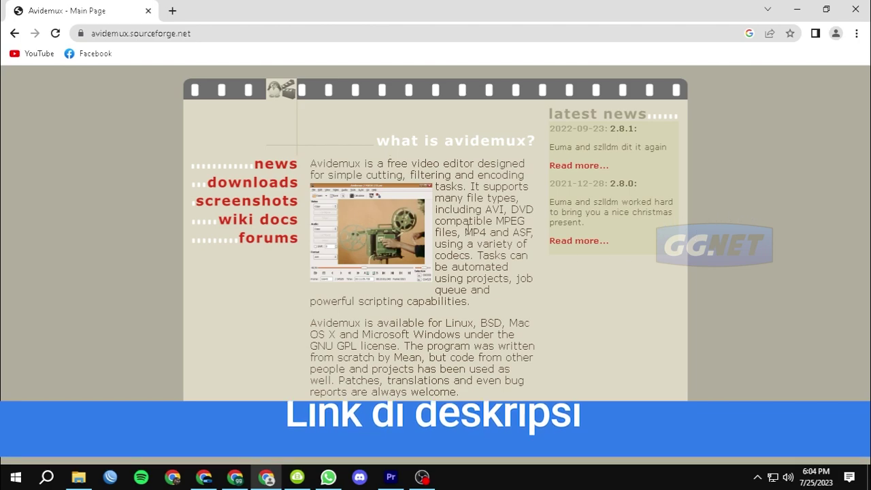
Open the downloads page and follow the FossHub link for the Windows 64-bit 2.8.1 installer.
click(262, 184)
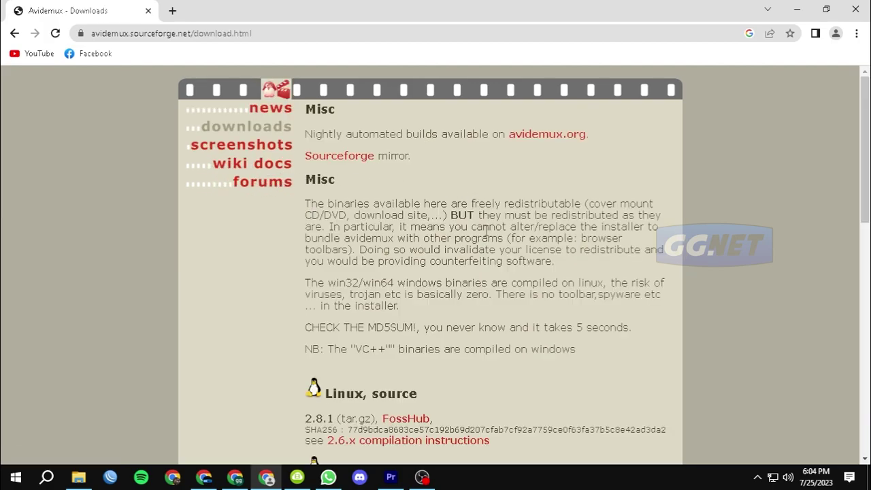
scroll(486, 232, down, 4)
scroll(486, 231, up, 4)
scroll(486, 231, down, 7)
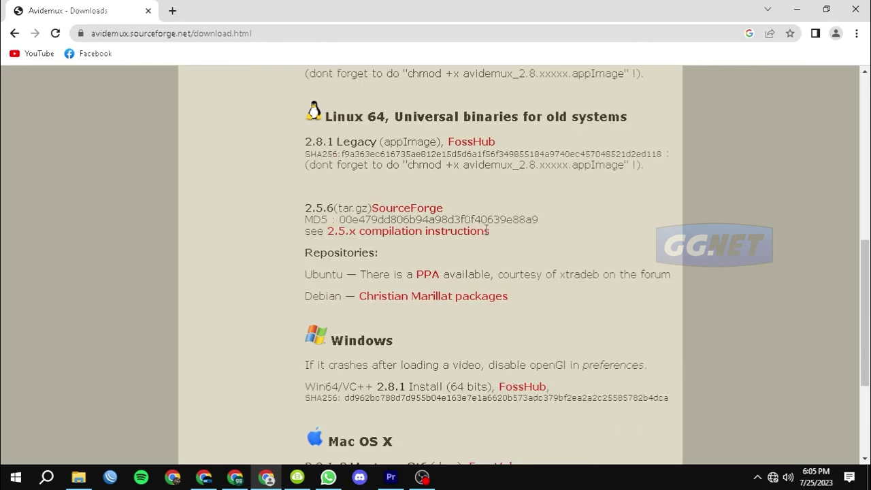
scroll(486, 231, down, 3)
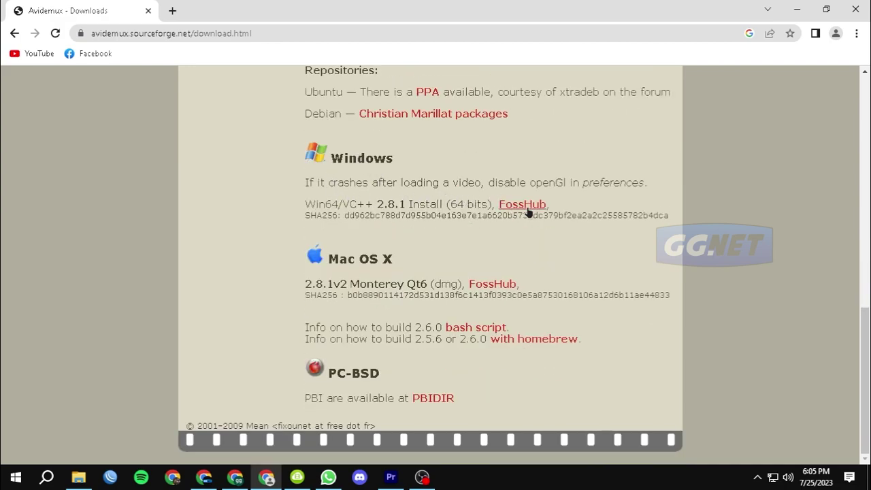
drag(305, 204, 561, 209)
click(592, 202)
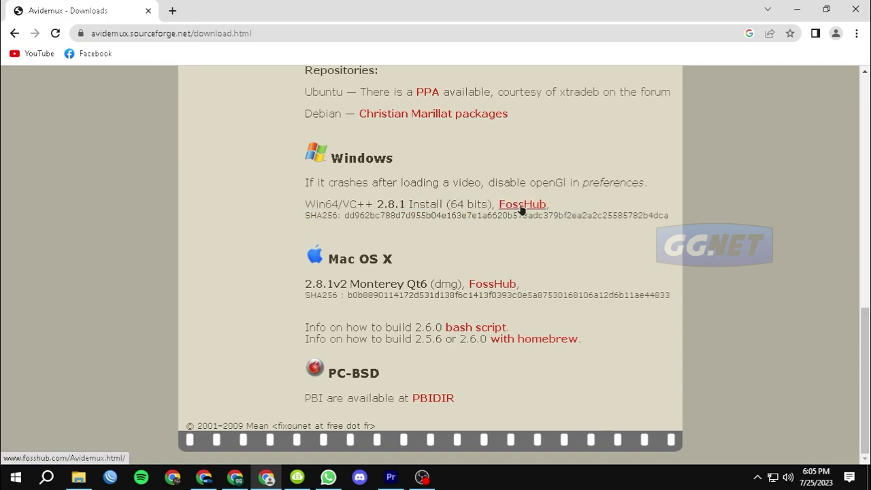
click(522, 205)
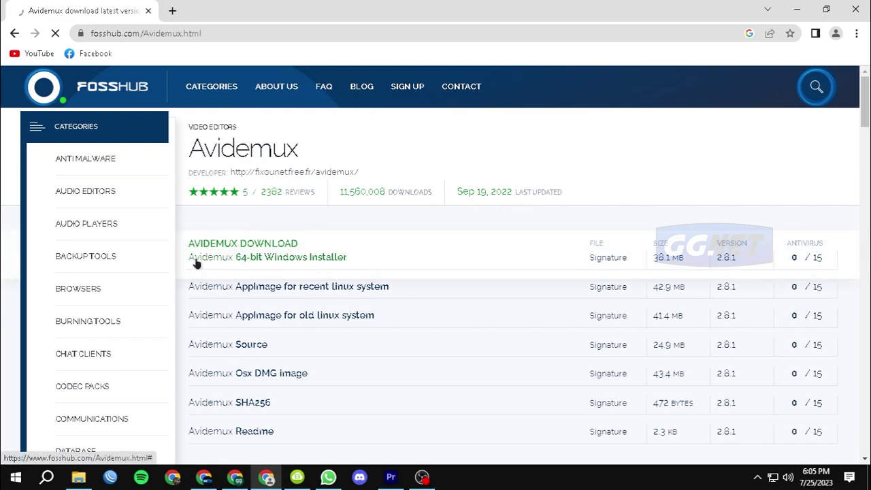
Accept the site's cookie notice and download the Avidemux 64-bit Windows Installer from the file list.
click(379, 254)
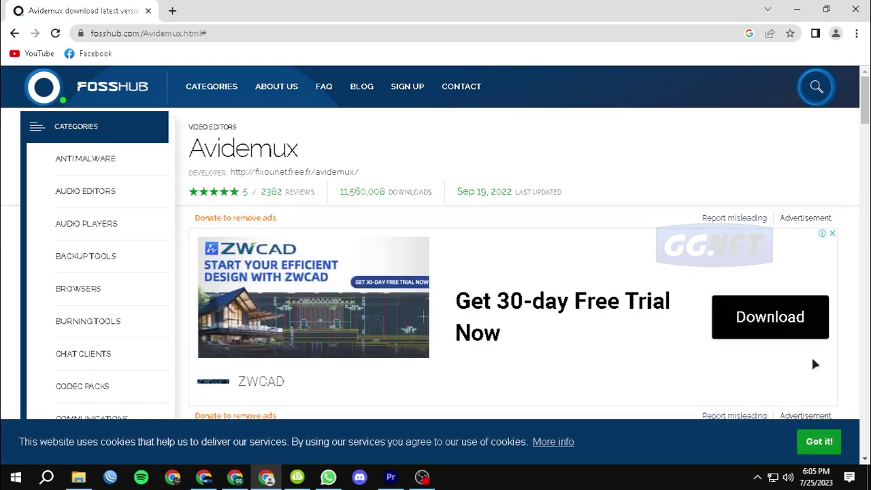
click(820, 443)
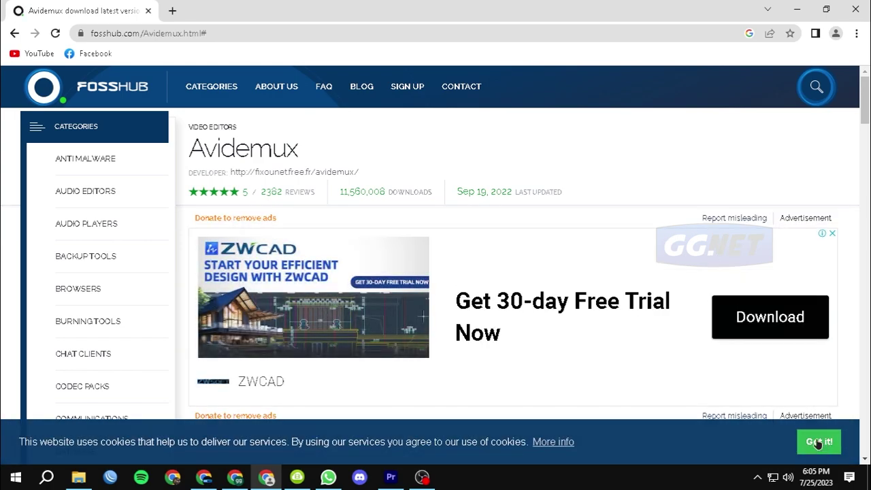
scroll(500, 330, down, 1)
scroll(500, 330, down, 2)
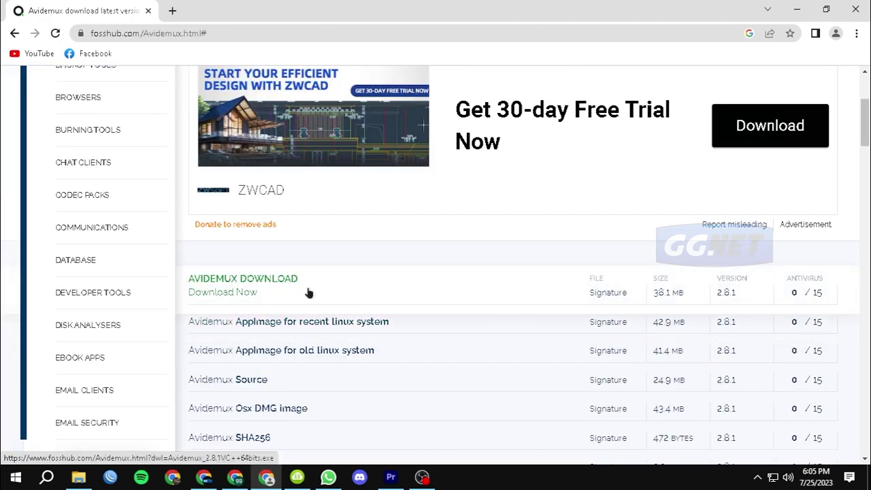
click(265, 291)
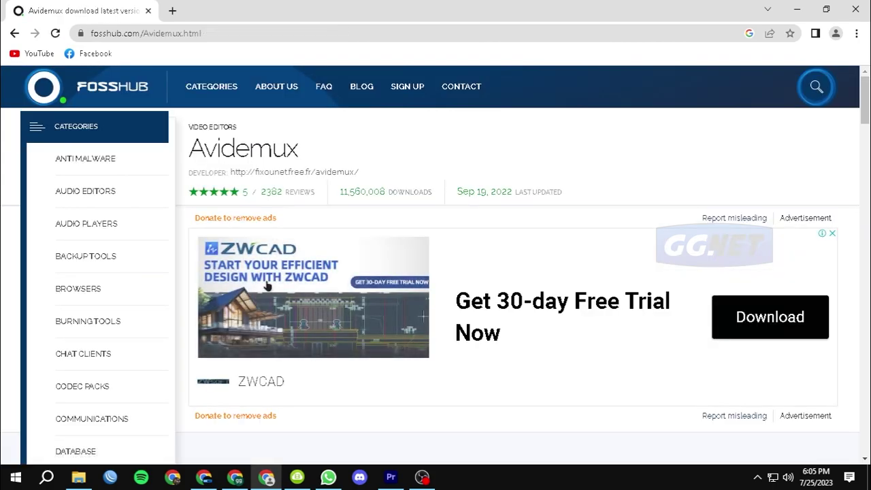
scroll(268, 286, down, 1)
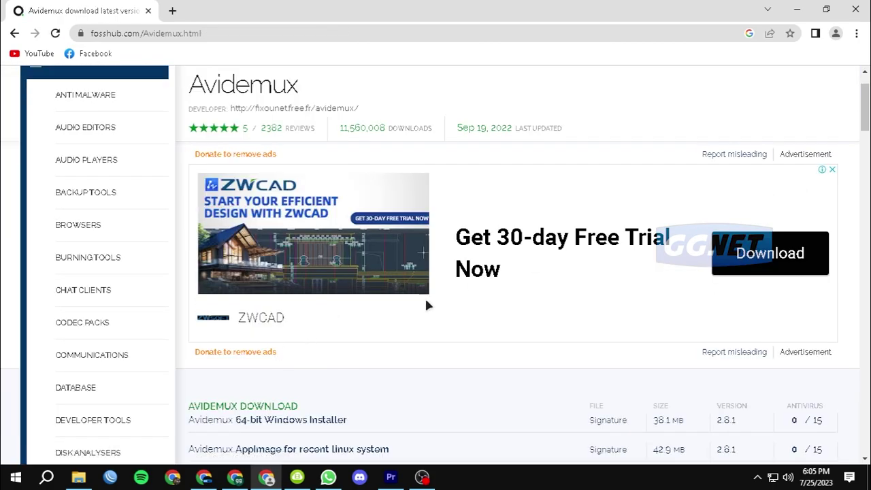
scroll(439, 303, down, 2)
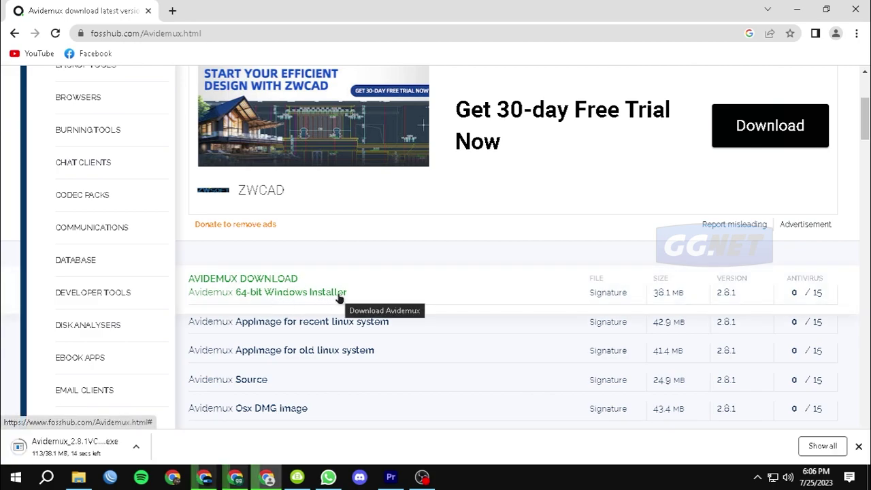
Run the downloaded Avidemux_2.8.1VC++64bits.exe from the browser's download list and minimize the browser.
click(819, 447)
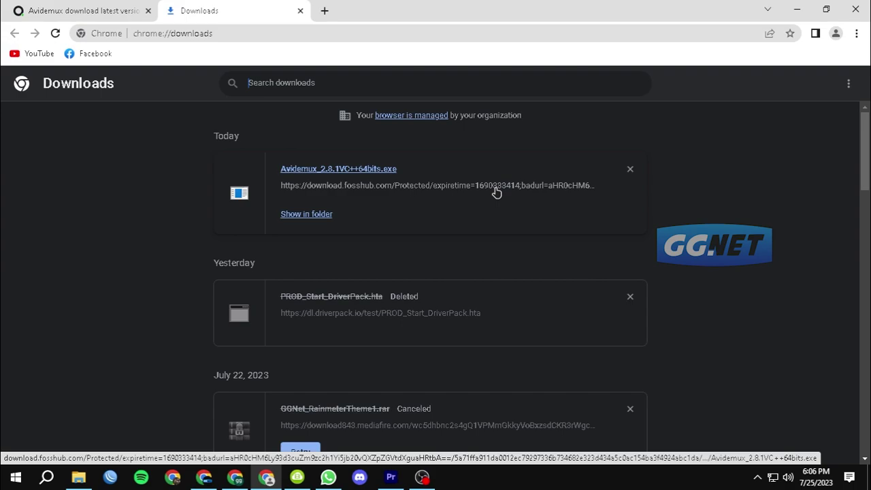
click(364, 171)
click(497, 249)
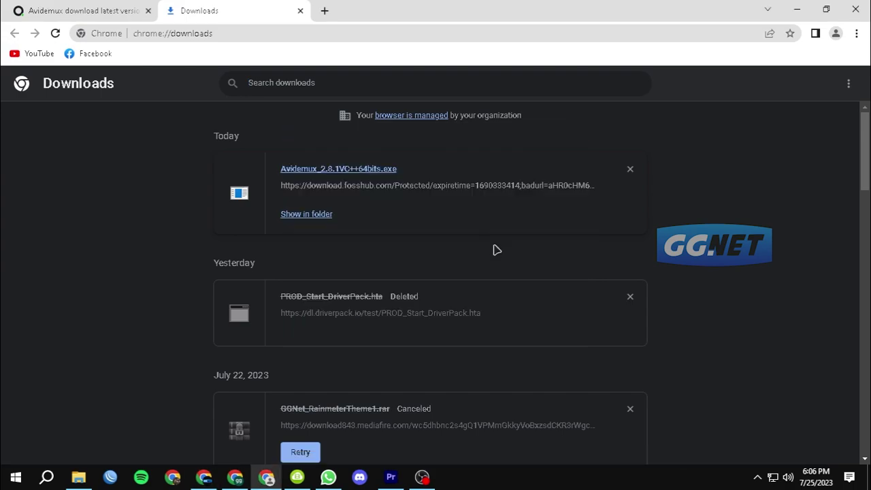
click(796, 10)
Complete the Avidemux VC++ 64bits setup, agreeing to uninstall the previous version and keeping the default Start Menu folder.
click(502, 348)
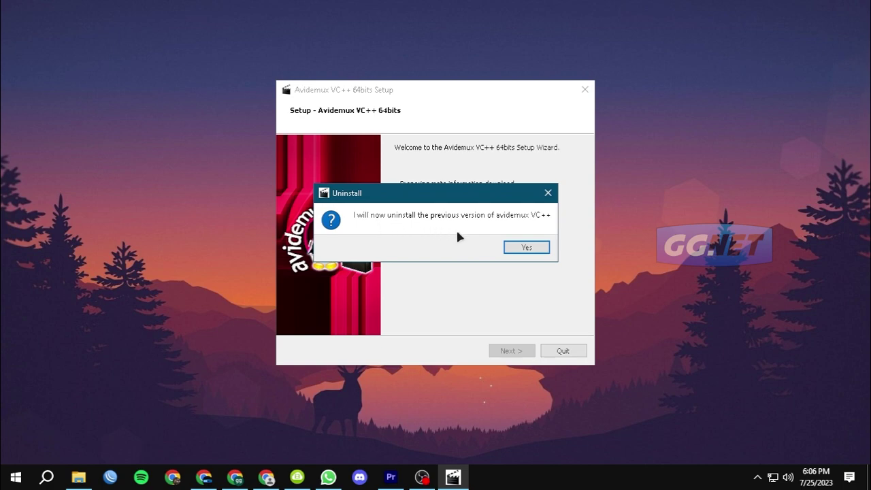
click(529, 248)
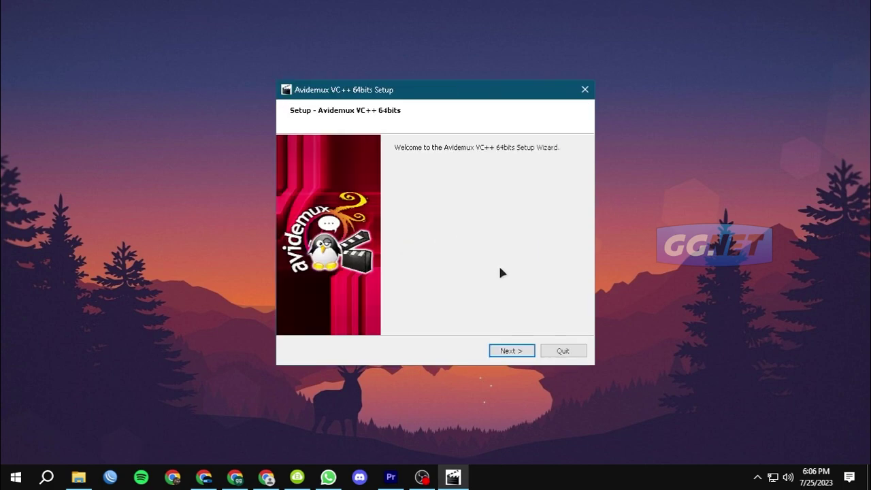
click(510, 348)
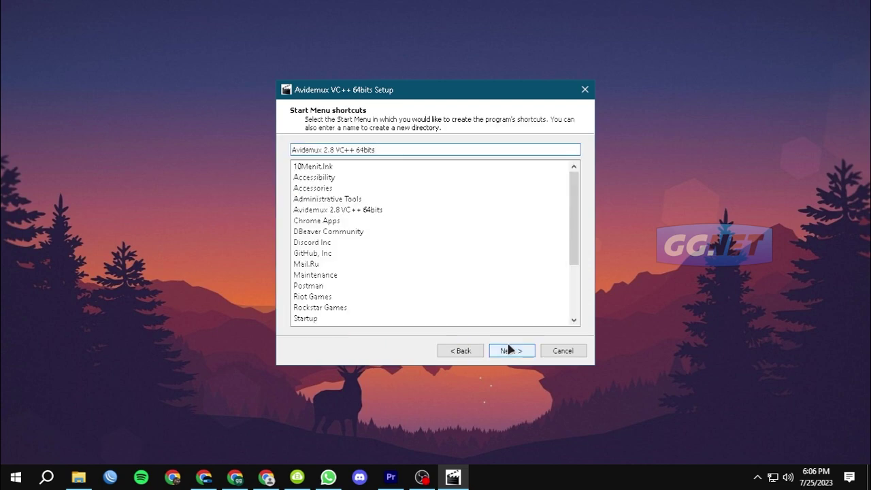
click(510, 348)
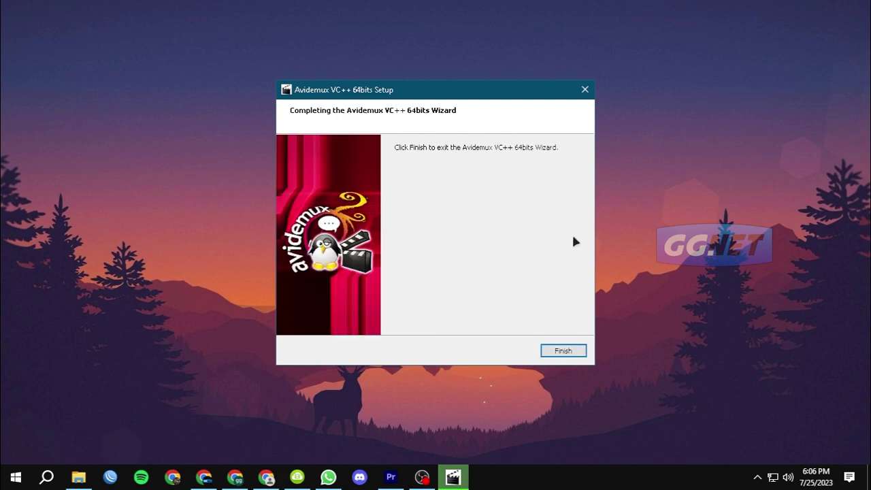
click(565, 351)
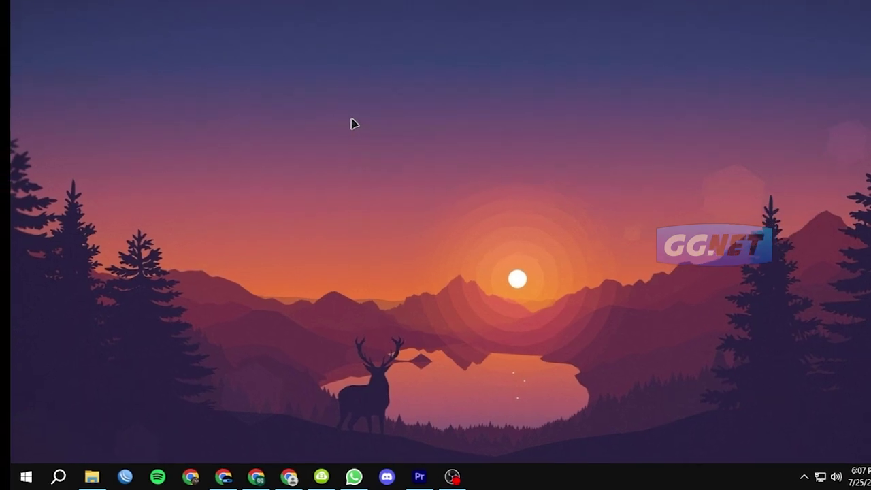
Search Windows for "av" and launch the avidemux app.
click(25, 478)
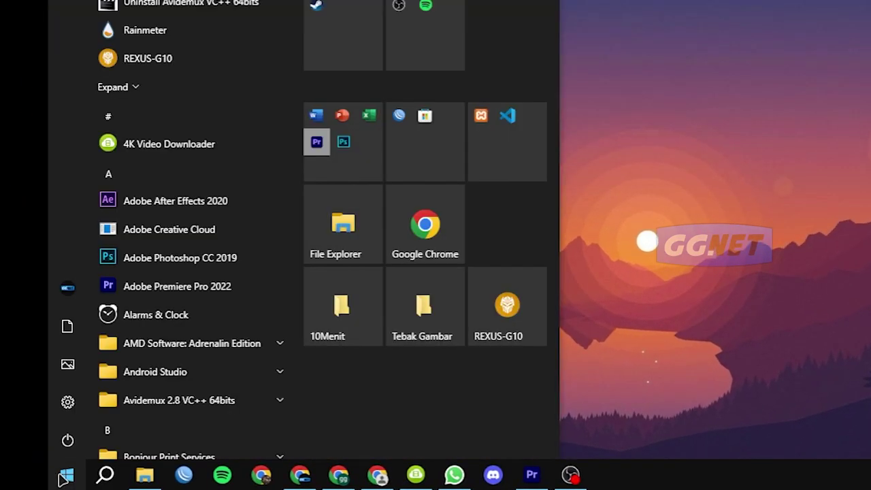
click(105, 475)
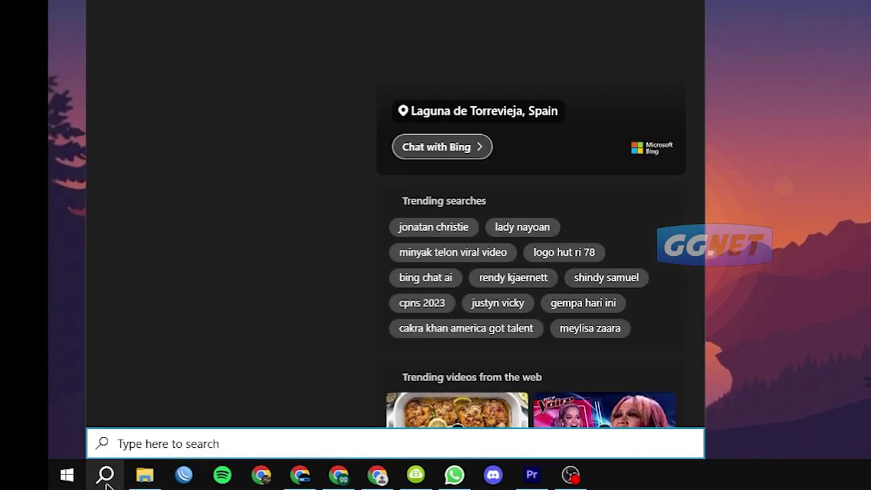
text(a)
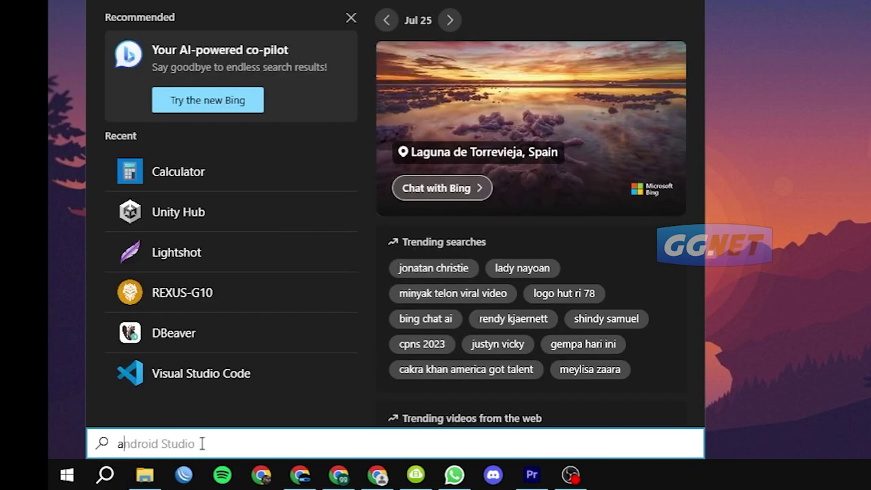
text(v)
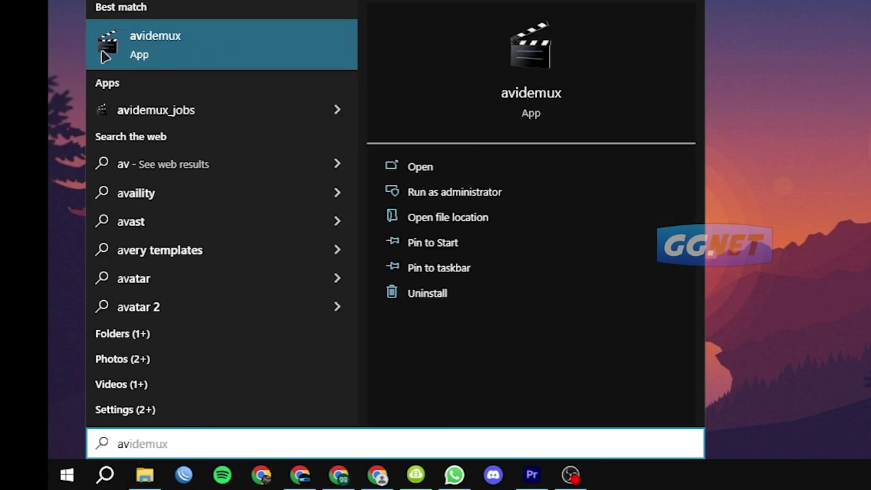
click(252, 59)
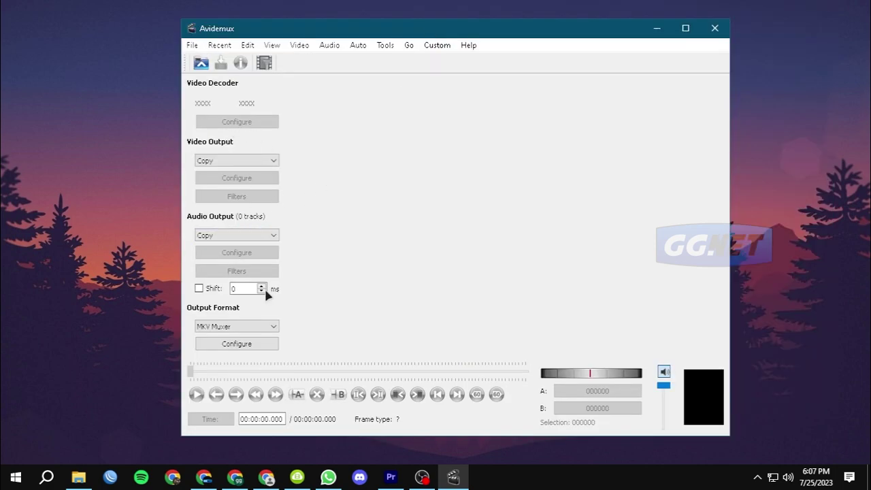
Load Modelo.77.AKA.Prison.77.2022.1080p.BluRay.x264.6CH-Pahe.in.mkv from the 7. Prison 77 folder into Avidemux and bring its window fully into view.
mouse_move(78, 479)
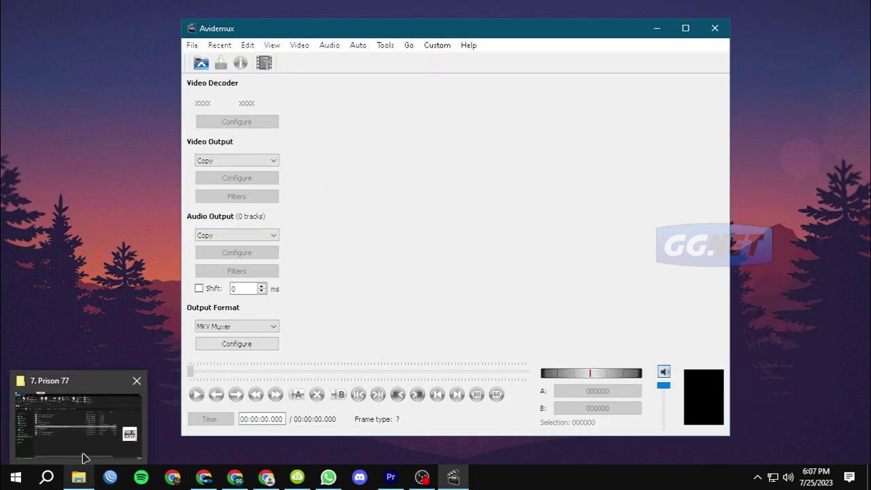
click(82, 462)
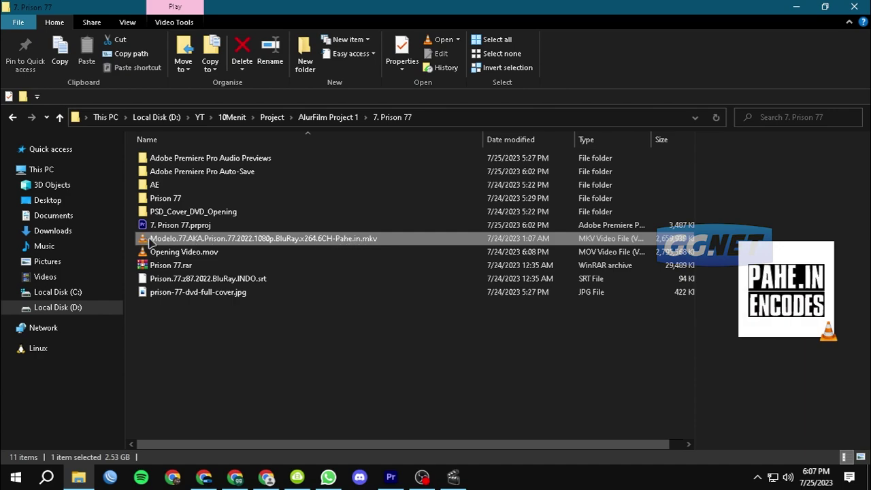
drag(224, 243, 427, 217)
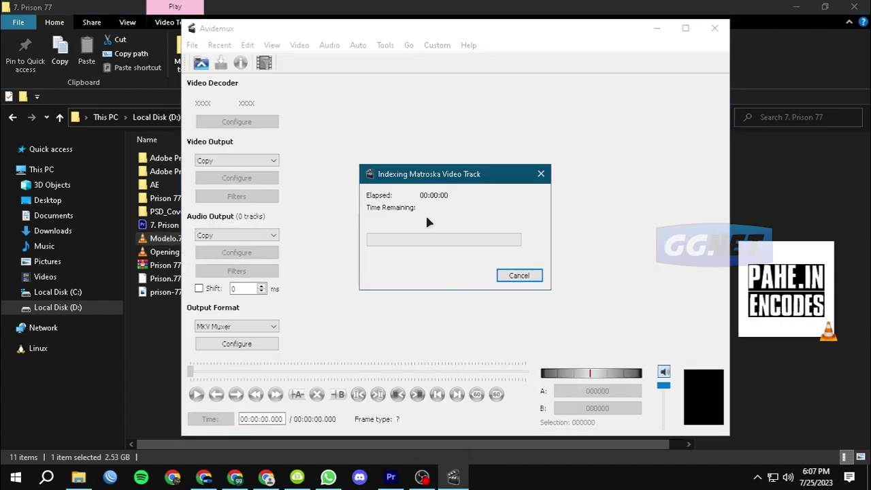
click(796, 12)
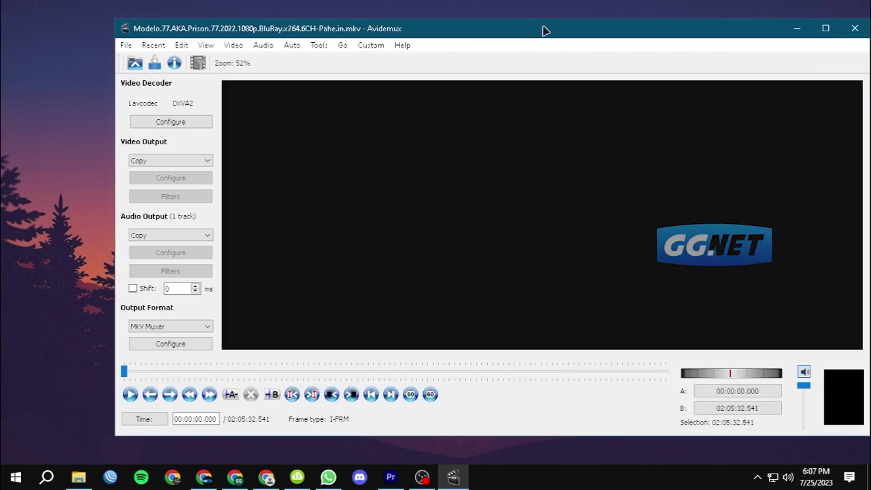
drag(542, 28, 482, 25)
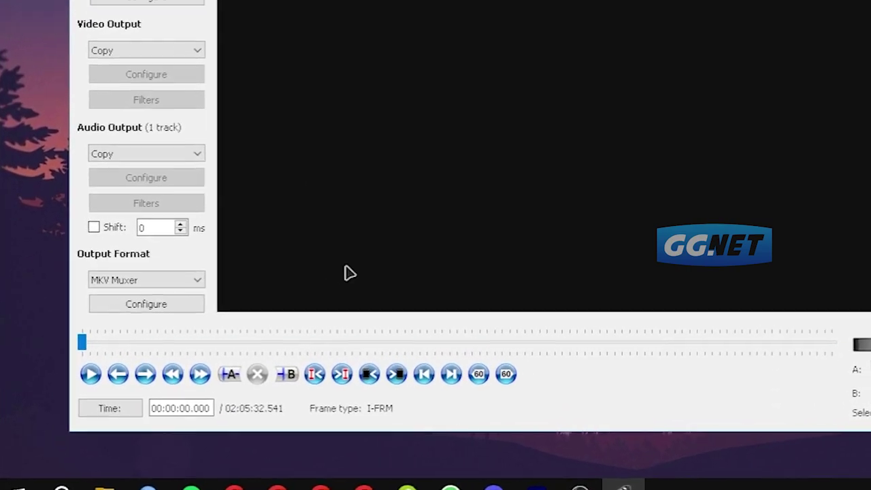
Set the output format to MP4 Muxer and save the video under its suggested MP4 name in AlurFilm Project 1 > 7. Prison 77.
click(228, 245)
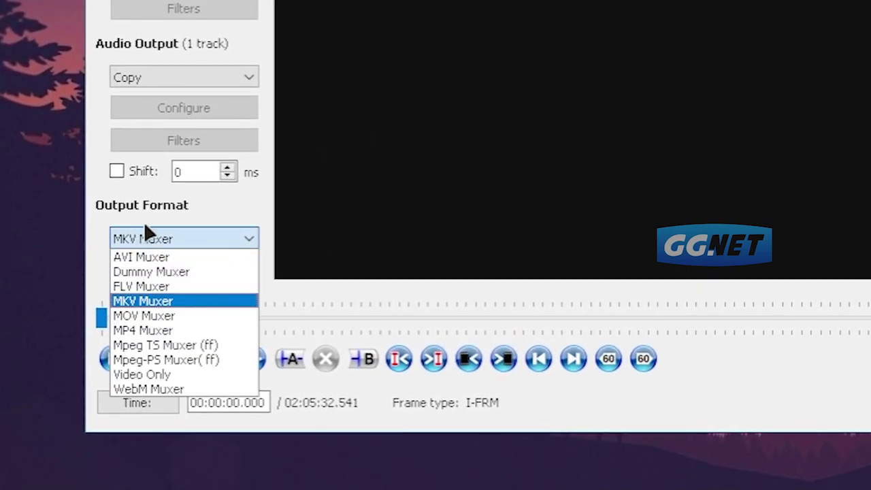
click(151, 329)
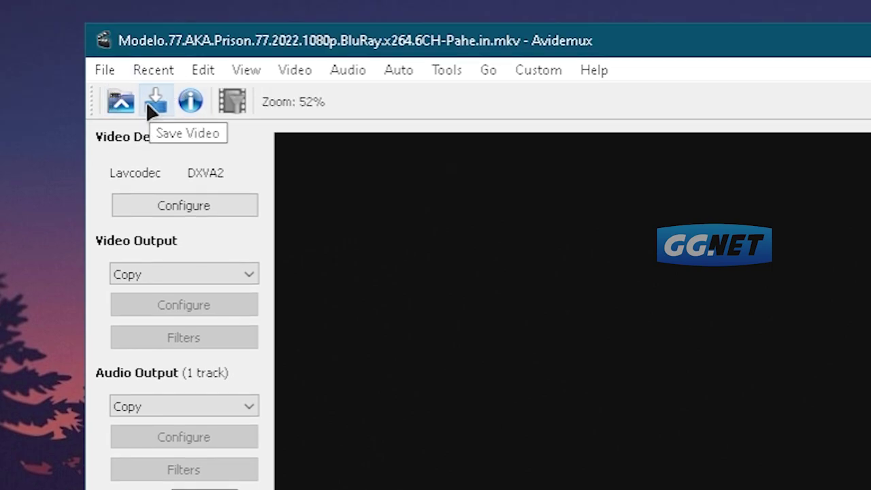
click(148, 102)
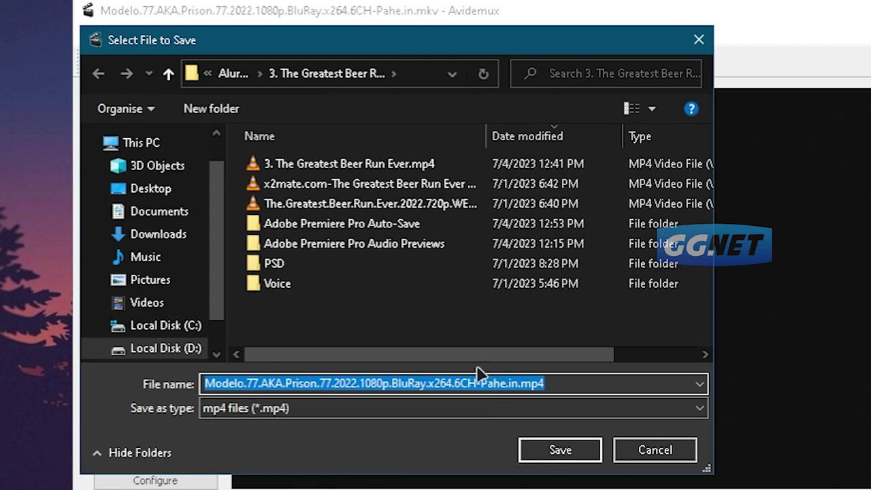
click(233, 75)
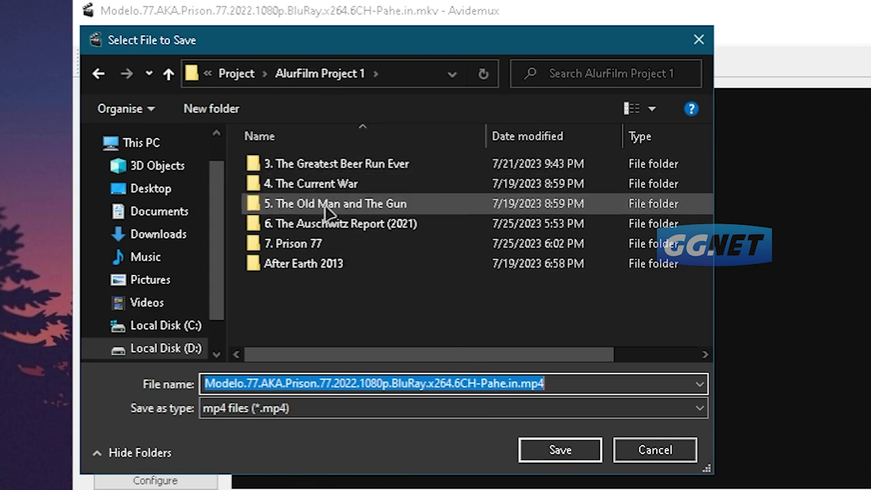
double_click(332, 247)
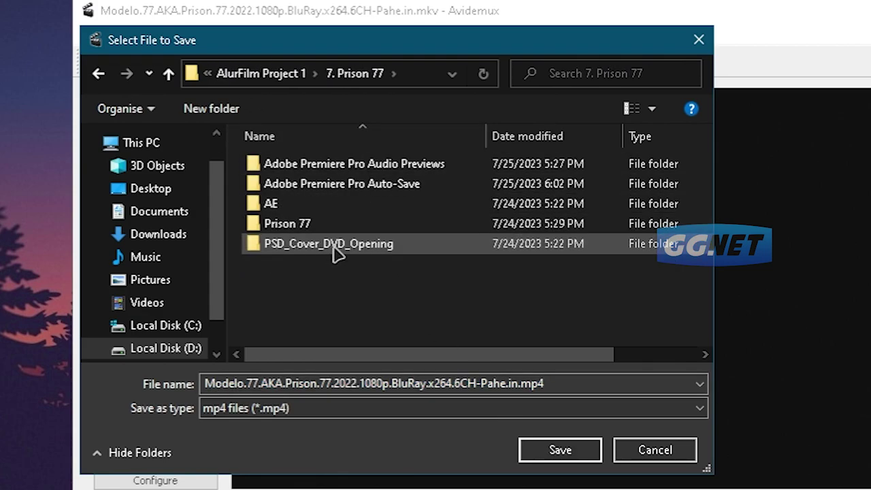
click(573, 457)
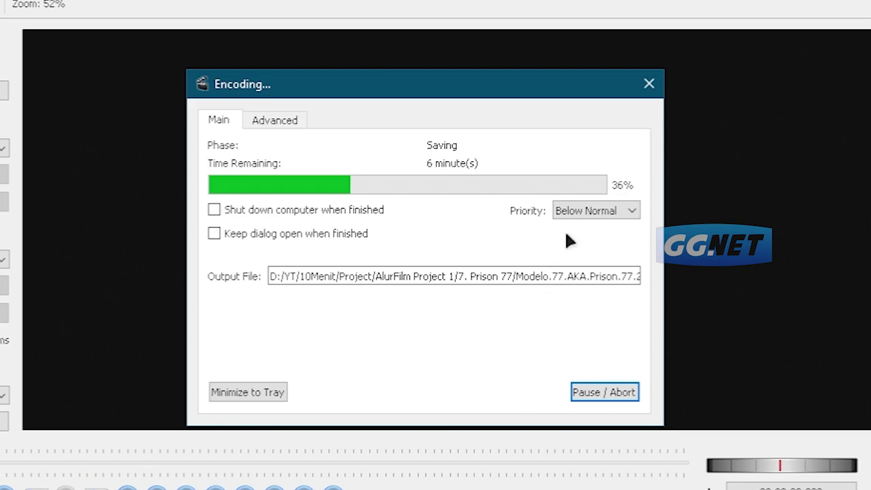
Set the encoding priority to High and dismiss the completion message once the file is saved.
click(612, 210)
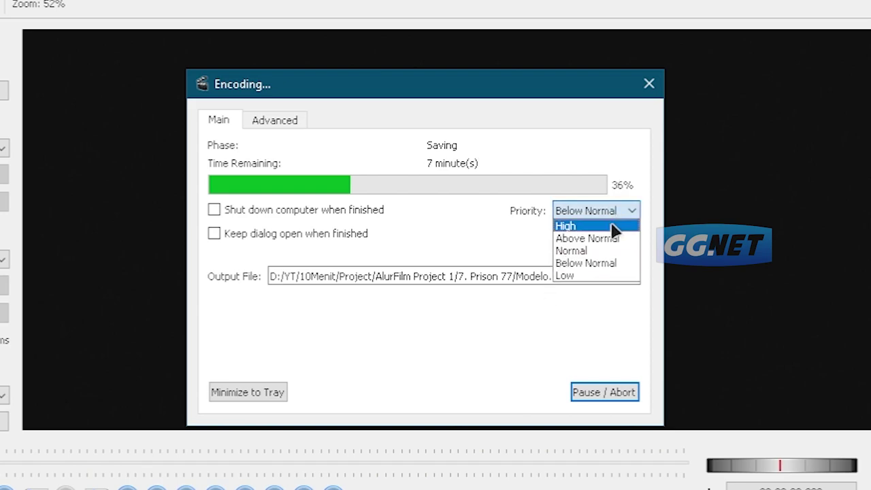
click(614, 228)
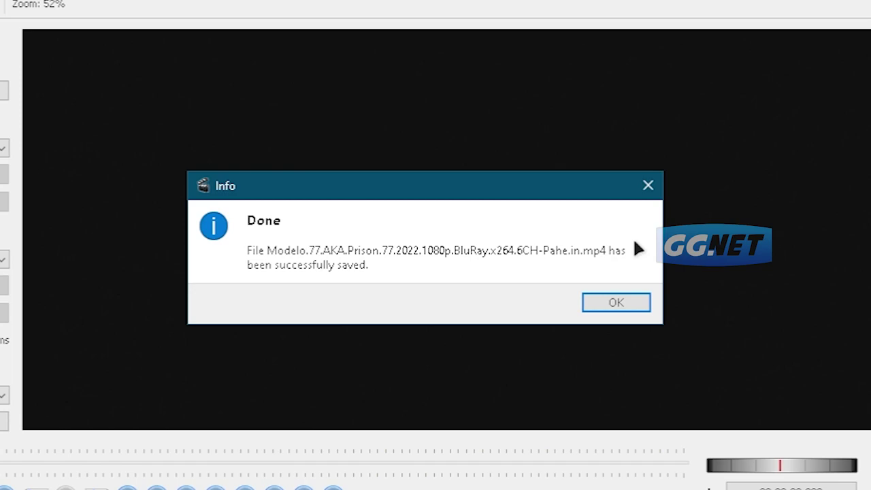
click(615, 302)
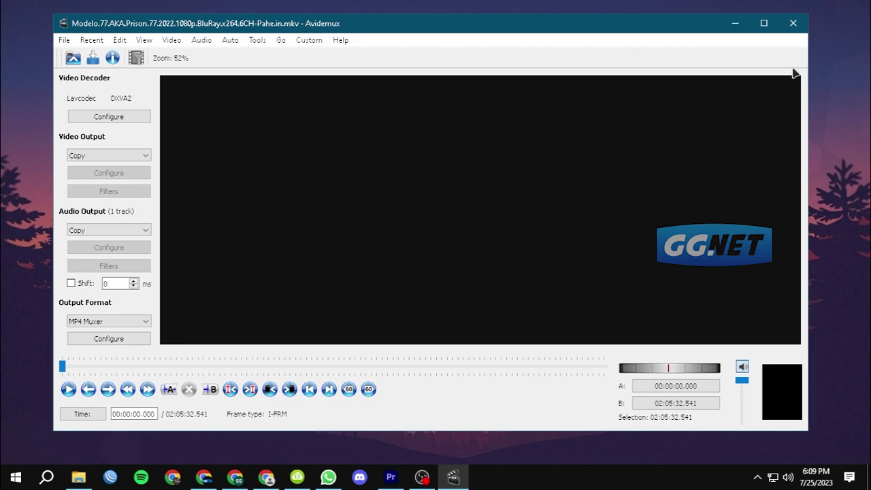
Close Avidemux and switch to the 7. Prison 77 folder in File Explorer to check for the converted MP4.
click(792, 23)
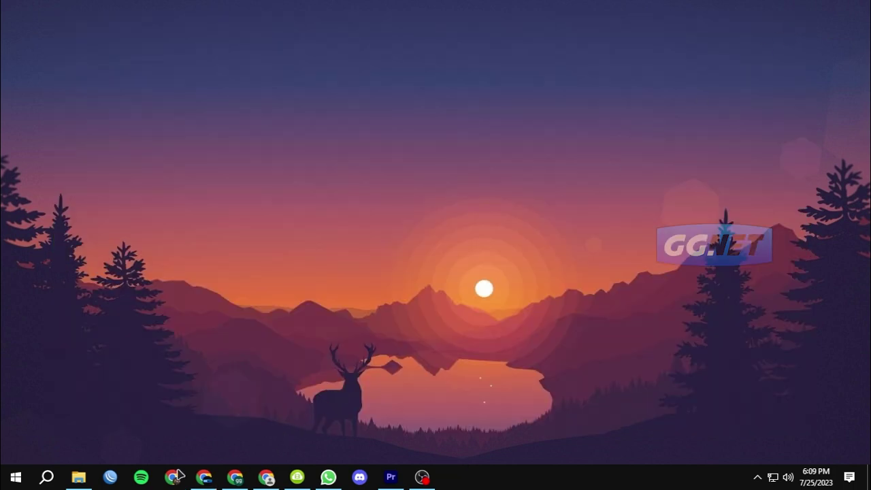
click(78, 476)
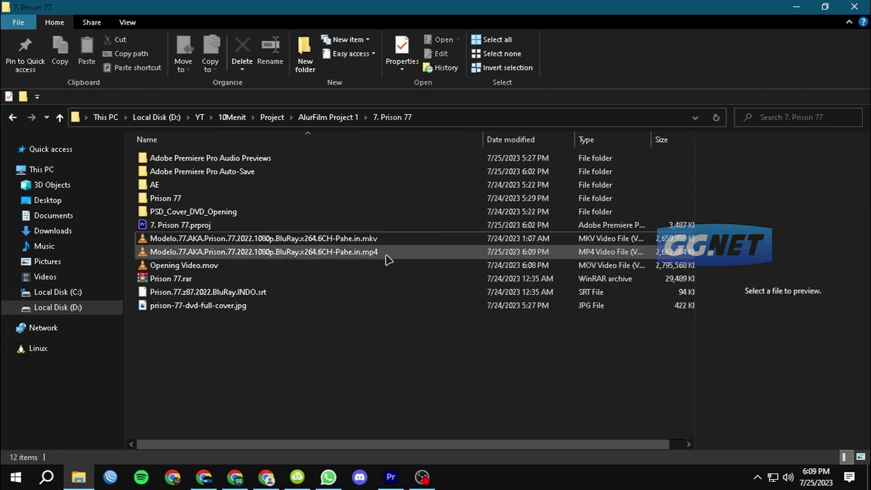